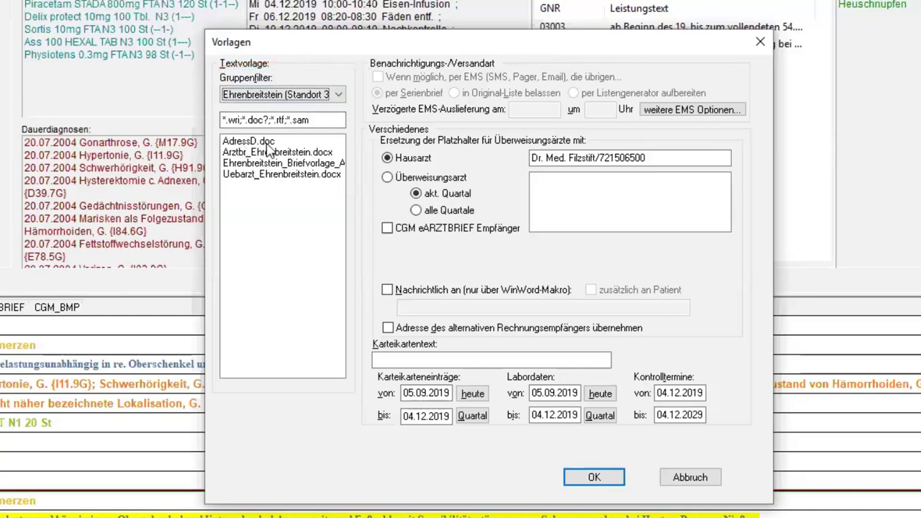
- Filter the Vorlagen list to the Koblenz (Standort1) group, then cancel the dialog
left_click(337, 94)
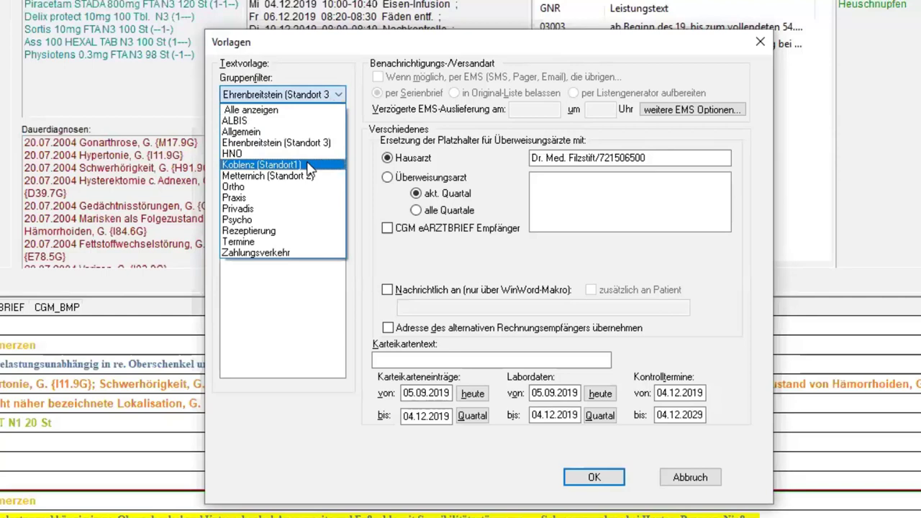
left_click(316, 164)
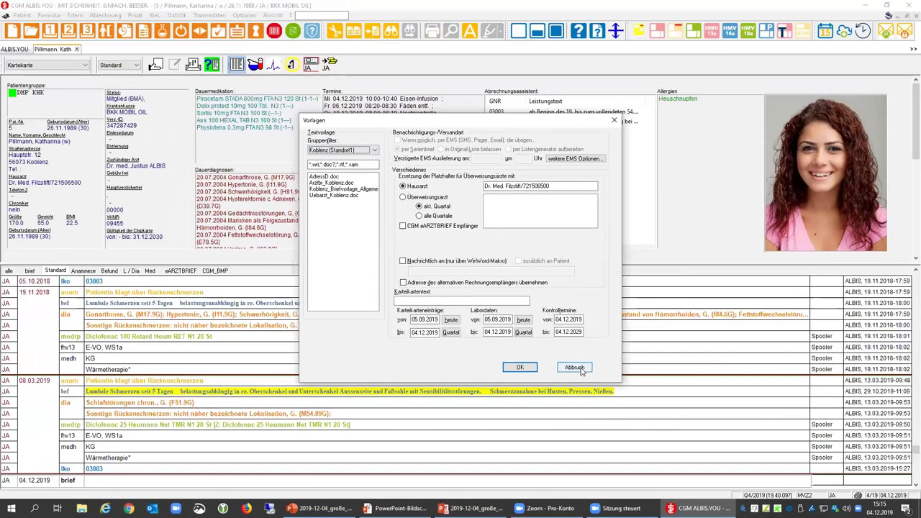
left_click(581, 370)
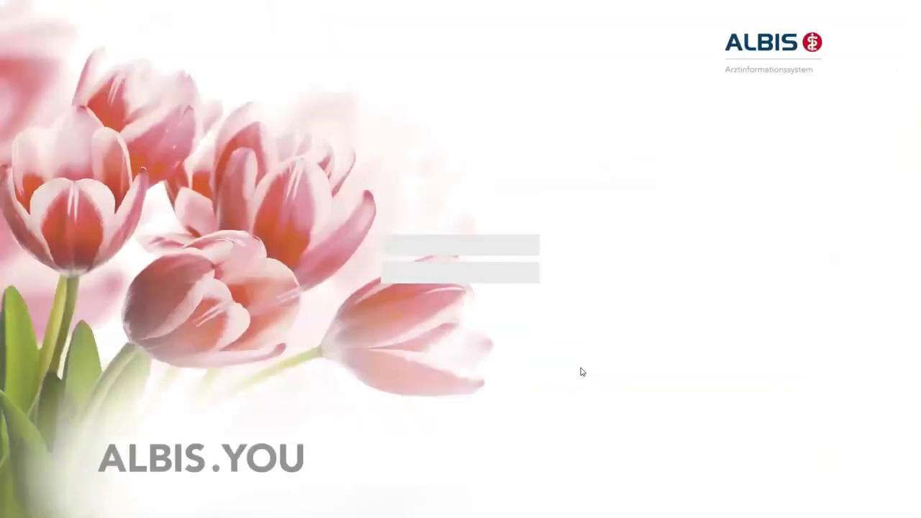
- Log in as user MVZ3 with its password, correcting a typo in the user name
type("MVZ43")
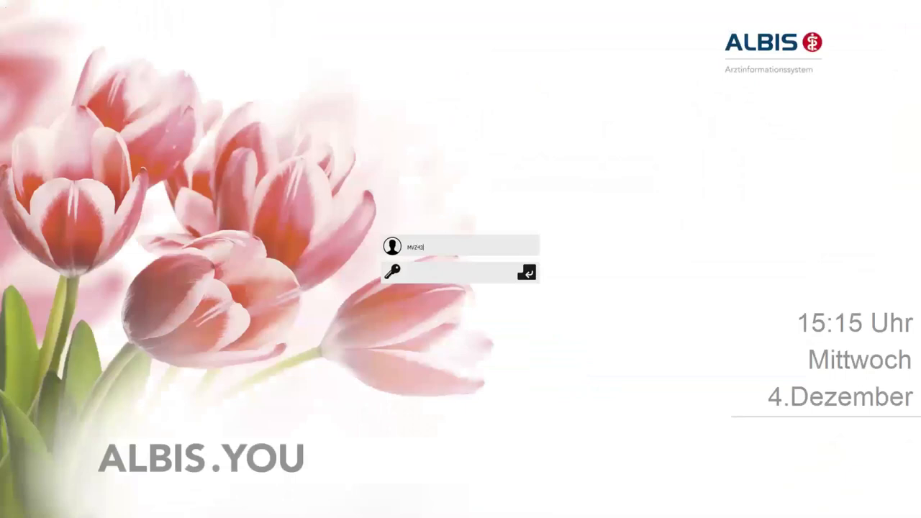
key("BackSpace")
key("BackSpace")
type("3**")
key("Return")
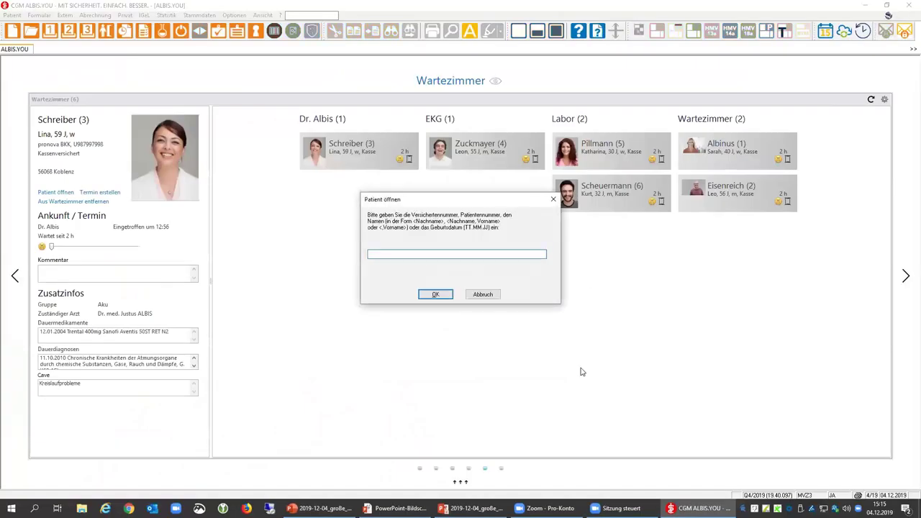
- Open the patient's Karteikarte by patient number and add a 'brief' entry to bring up Vorlagen
type("5")
key("Return")
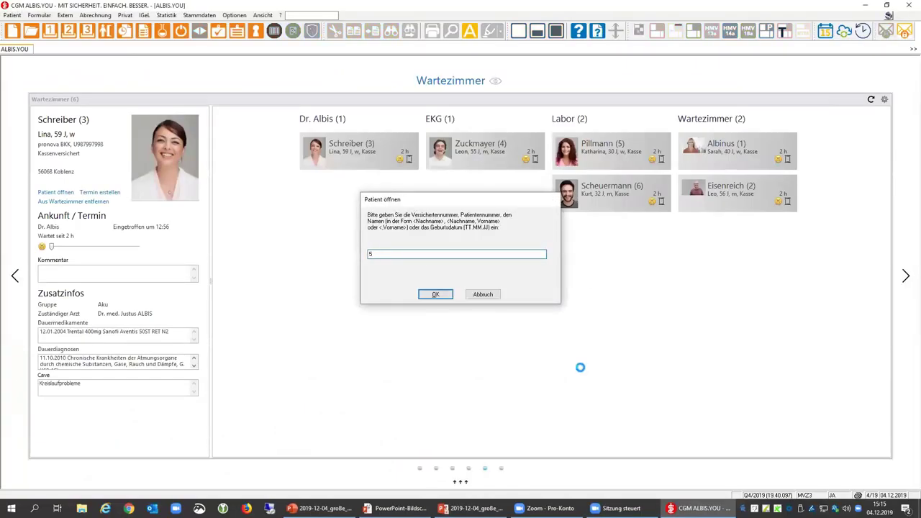
type("brief")
key("Return")
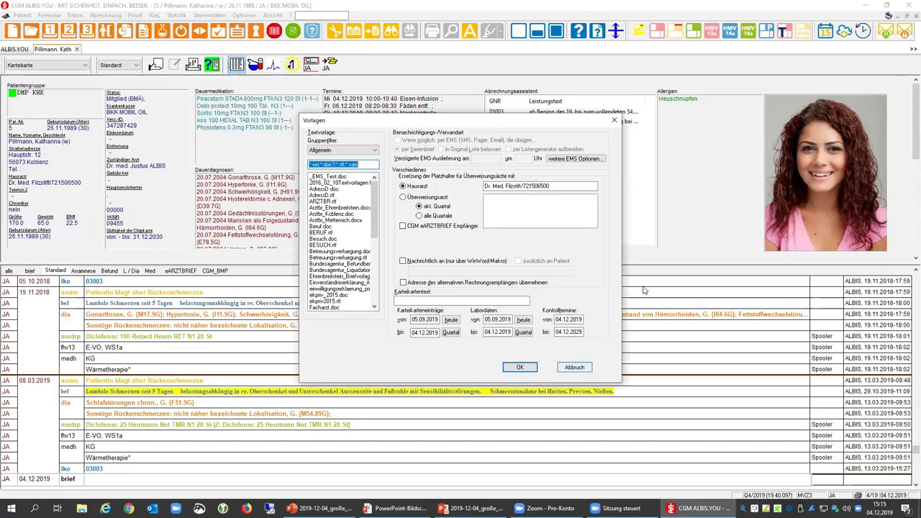
- Filter the Vorlagen list to Ehrenbreitstein (Standort 3), then close the dialog without choosing a template
left_click(375, 150)
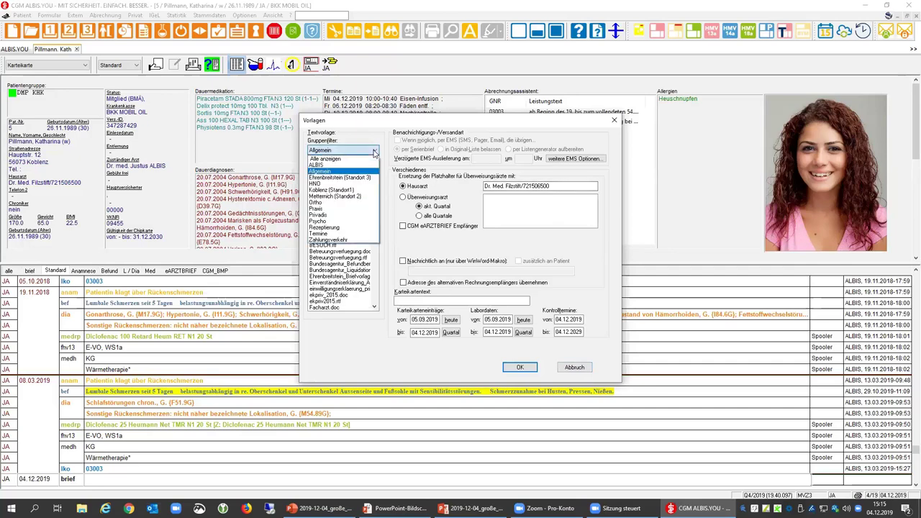
left_click(360, 181)
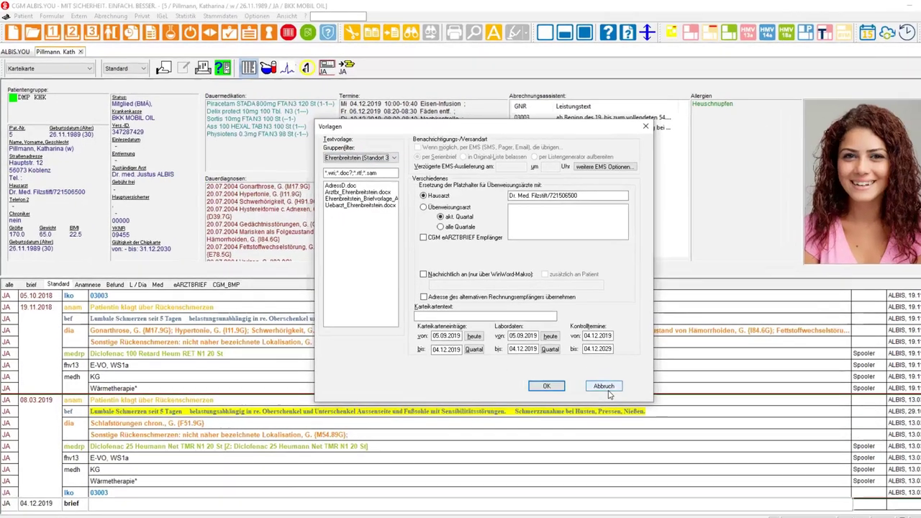
left_click(607, 389)
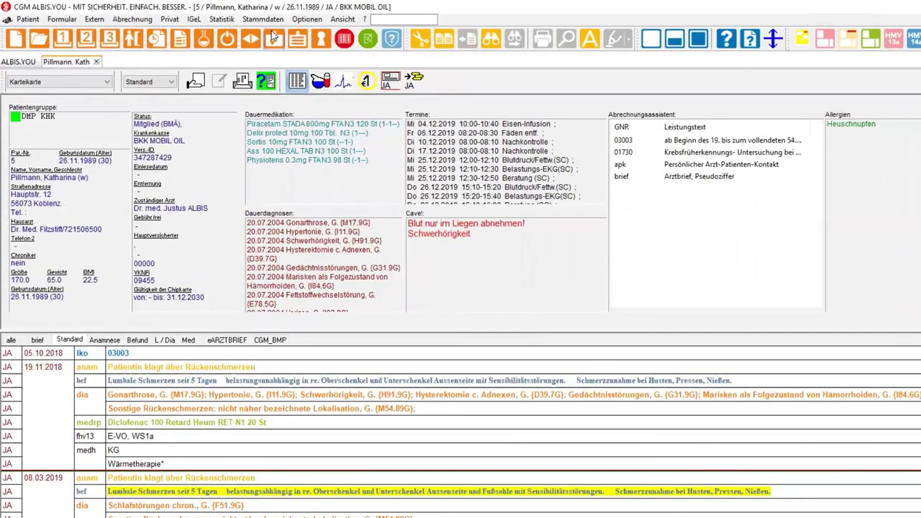
- Open Stammdaten > Benutzerverwaltung and unlock it with the administrator password
left_click(264, 20)
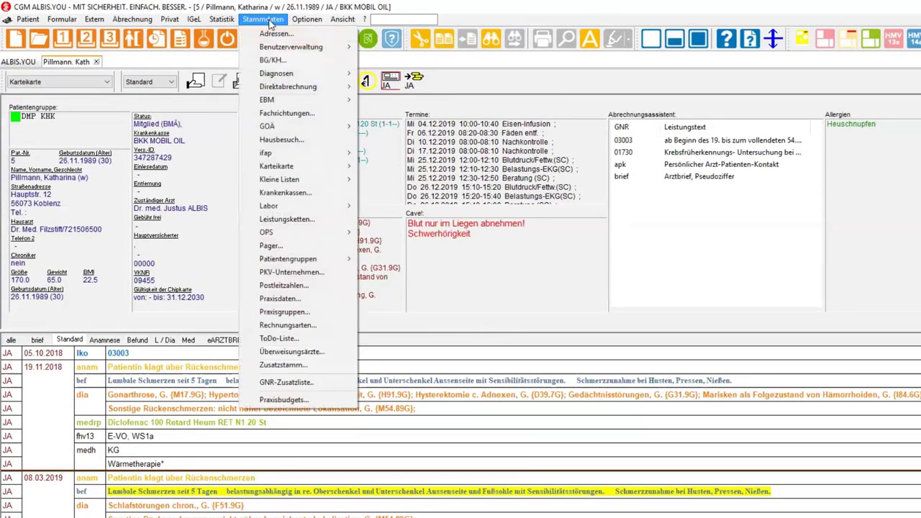
mouse_move(274, 48)
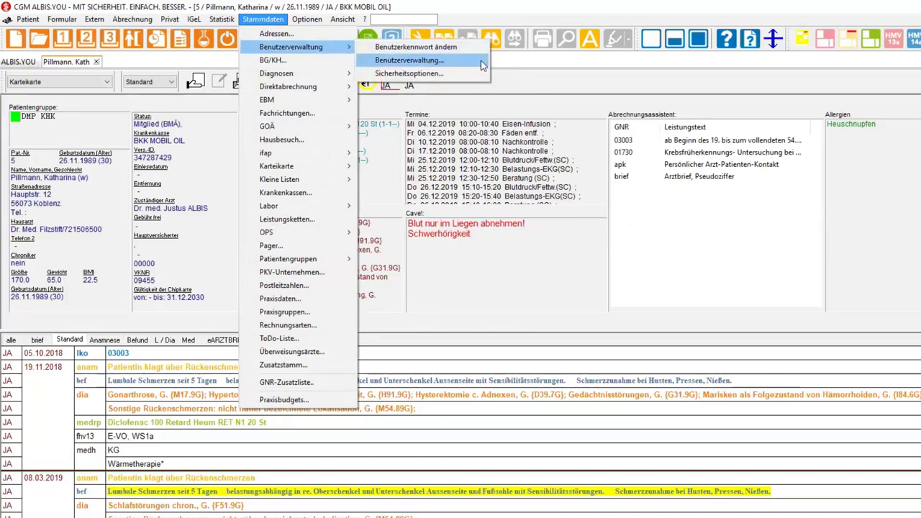
left_click(481, 65)
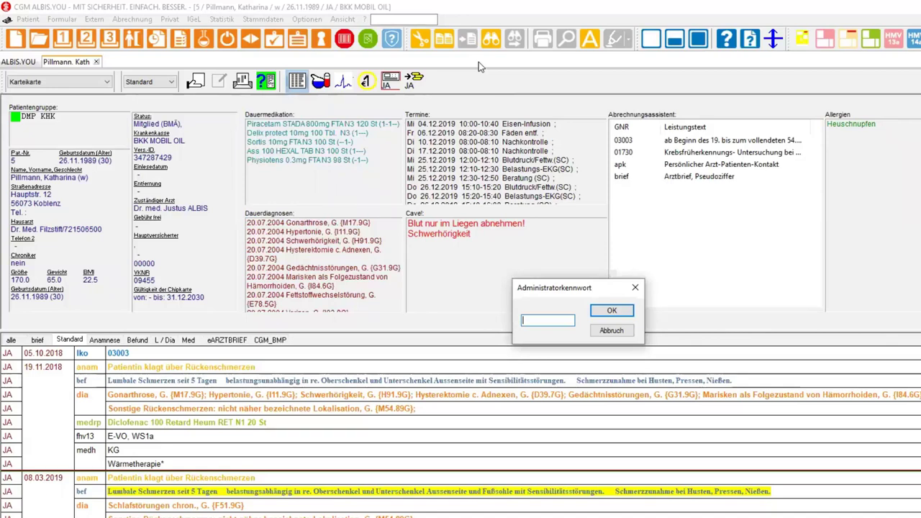
type("******")
key("Return")
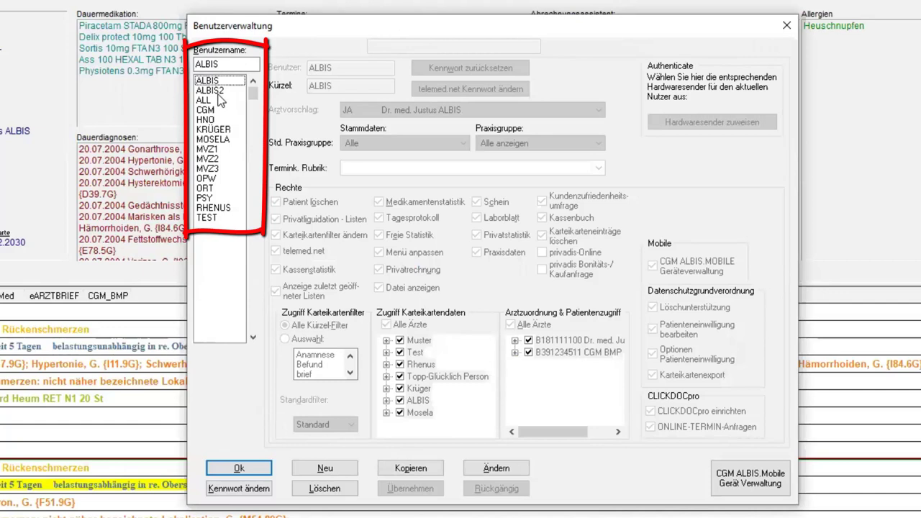
- Select user MVZ3 in the Benutzername list and make its settings editable with Ändern
left_click(209, 169)
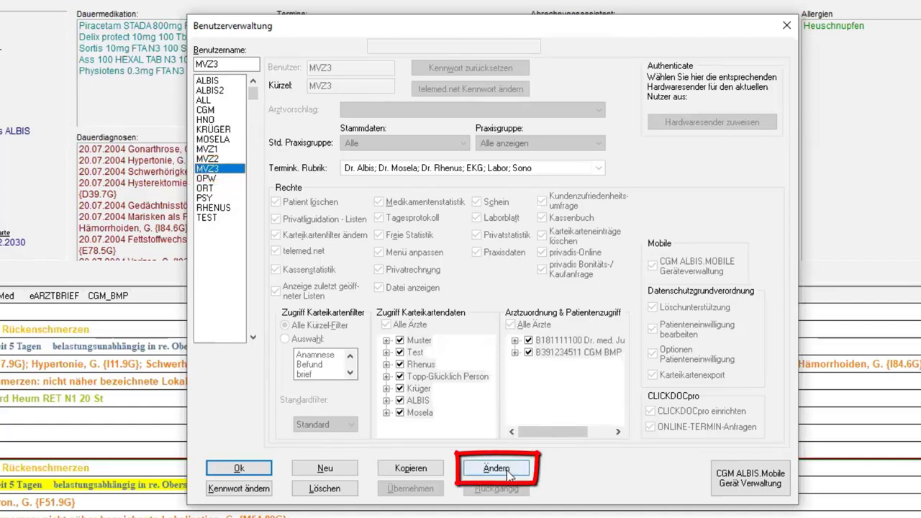
left_click(509, 472)
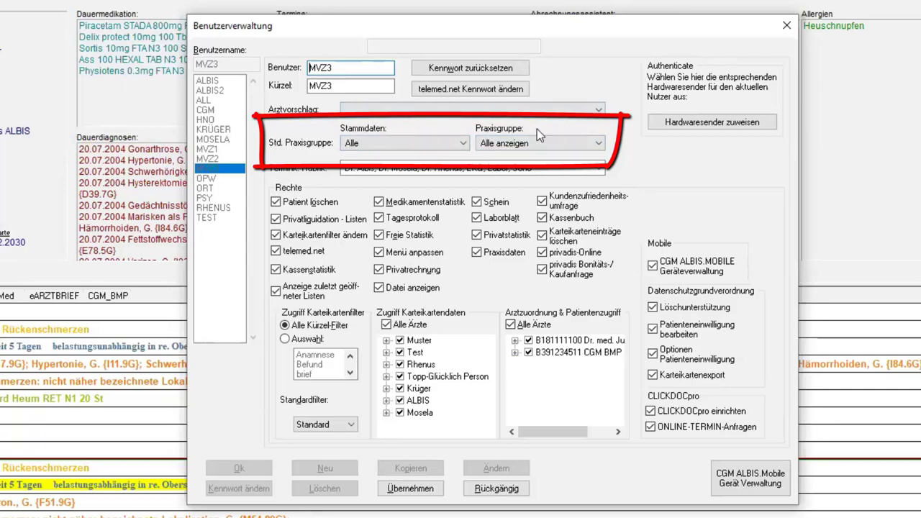
- Set the standard practice group's Stammdaten category to Textvorlagen
left_click(462, 146)
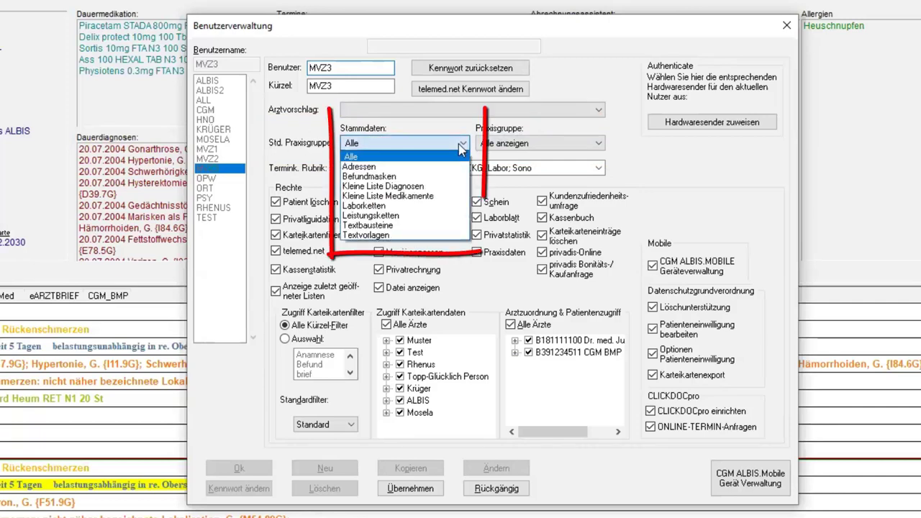
left_click(382, 144)
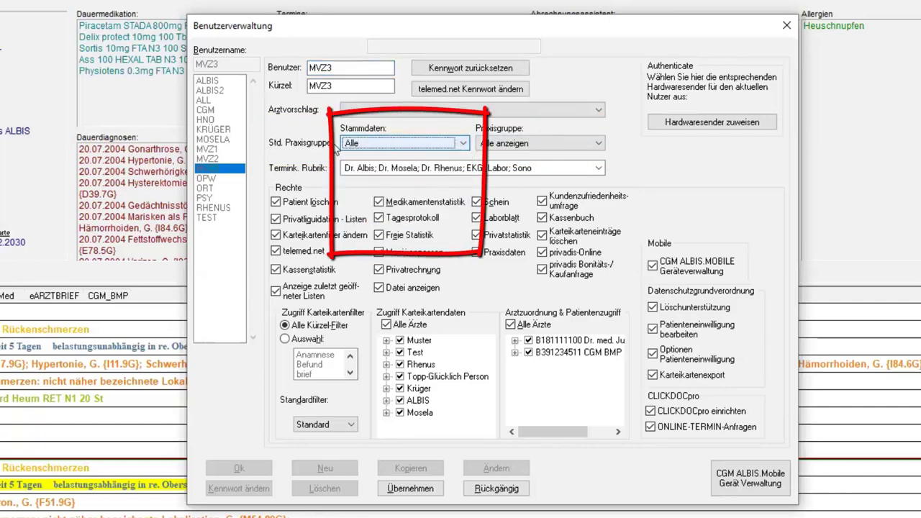
left_click(465, 145)
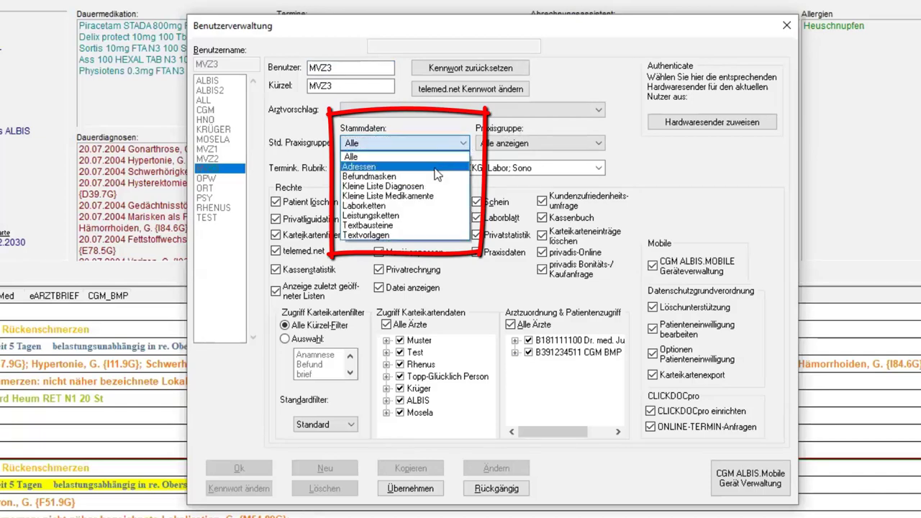
left_click(432, 143)
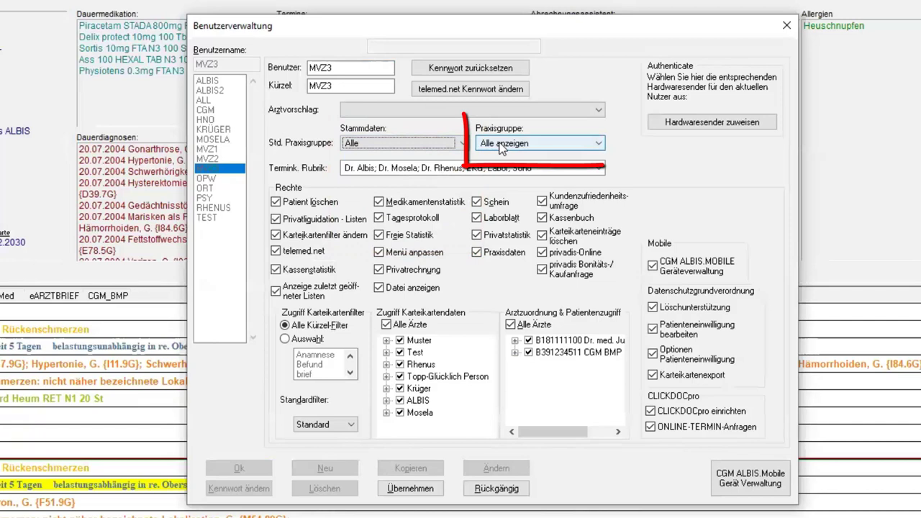
left_click(463, 144)
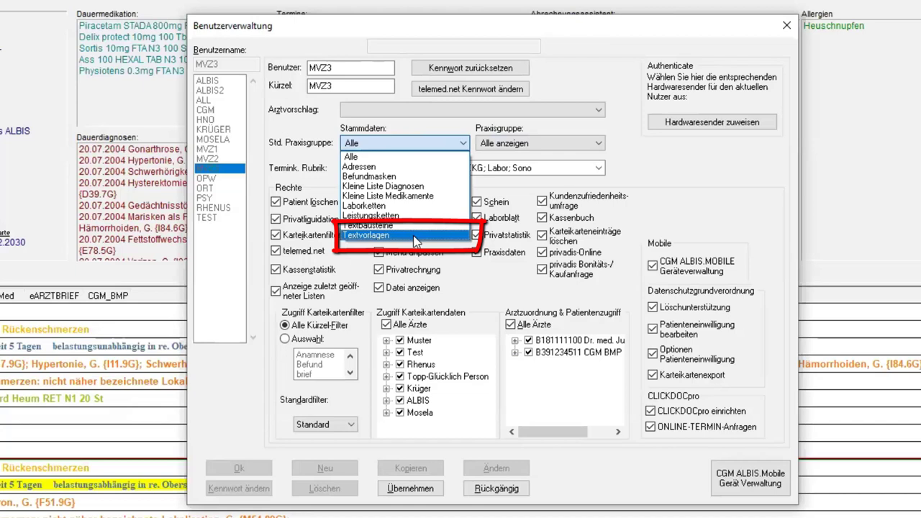
left_click(416, 237)
- Choose Ehrenbreitstein (Standort 3) as Praxisgruppe, apply with Übernehmen, and close user management with Ok
left_click(501, 144)
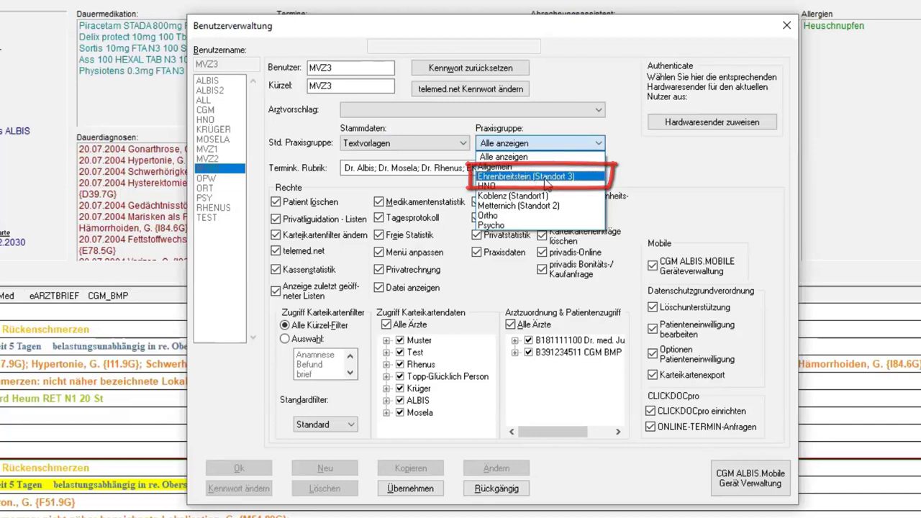
left_click(546, 182)
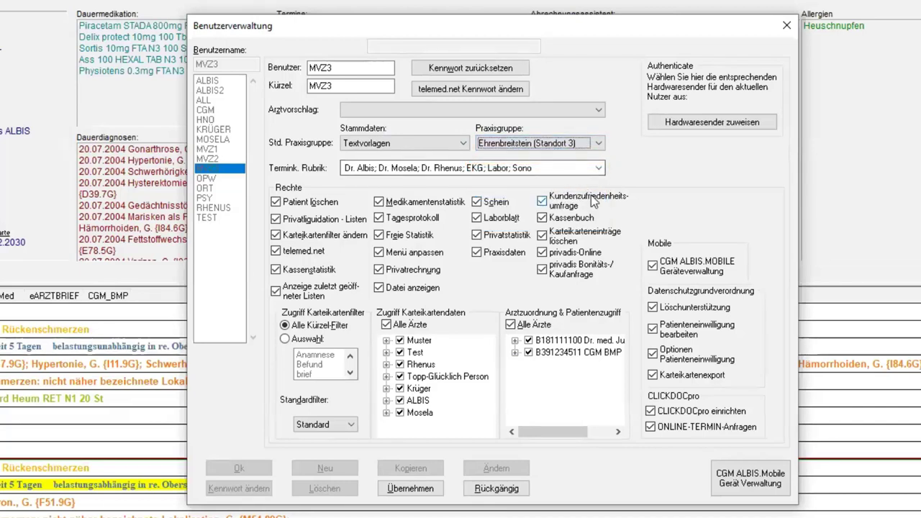
left_click(408, 490)
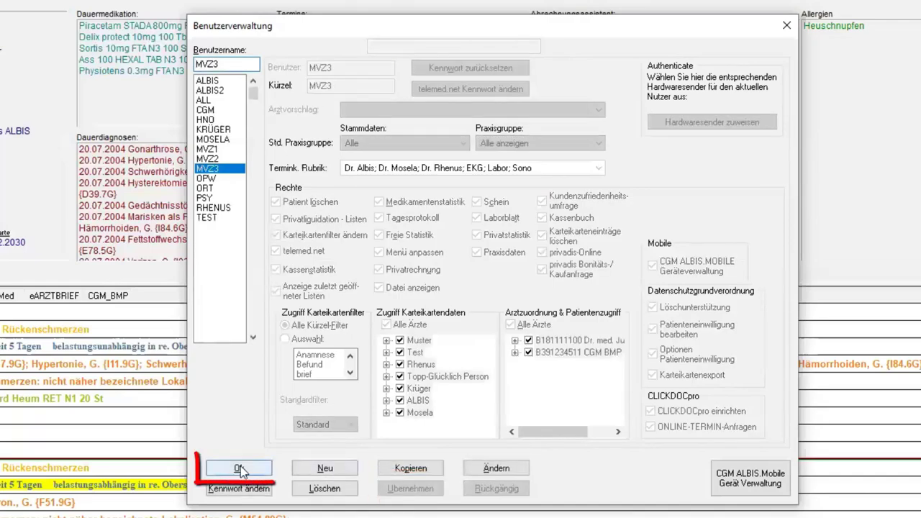
left_click(240, 468)
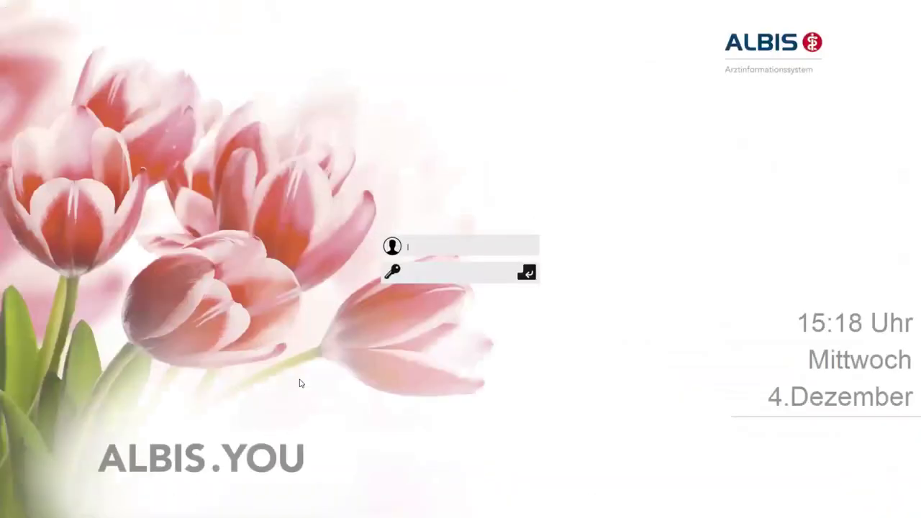
- Log back in as MVZ3, open the patient's chart via F3, and add a 'brief' entry
type("MVZ3****")
key("Return")
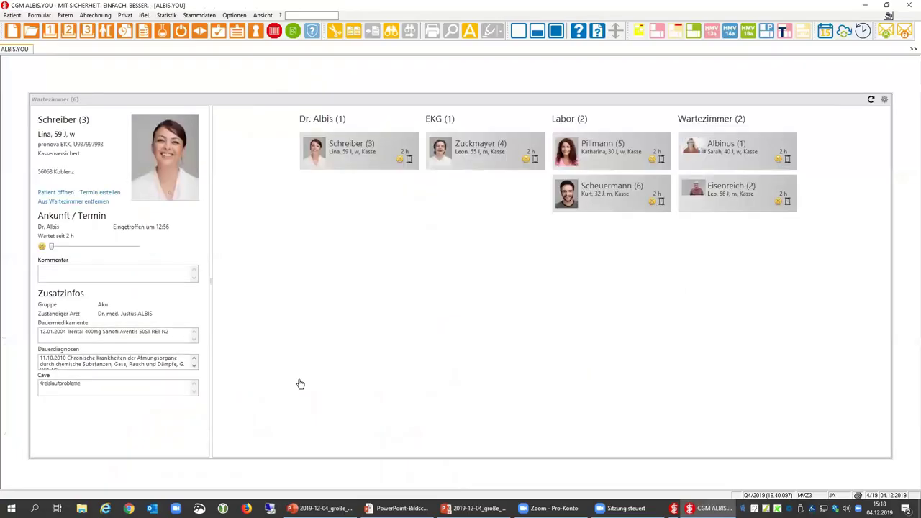
key("F3")
type("5")
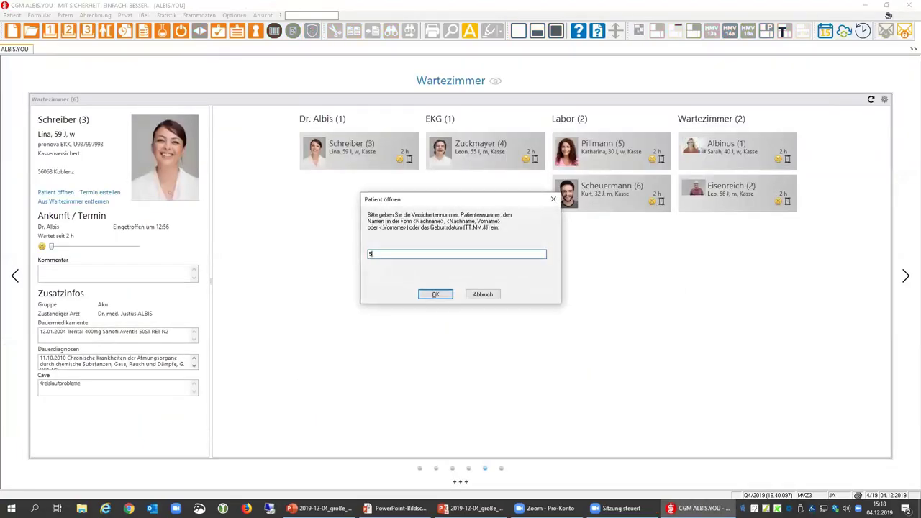
key("Return")
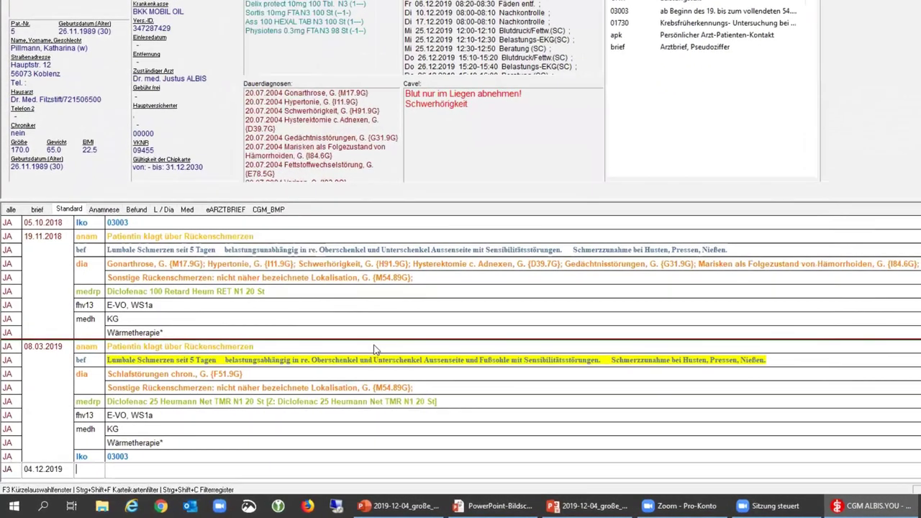
type("brief")
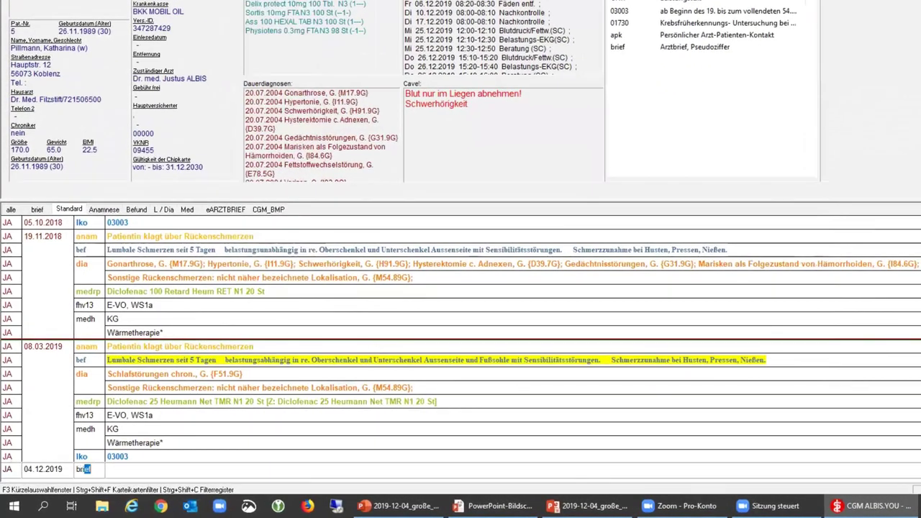
key("Return")
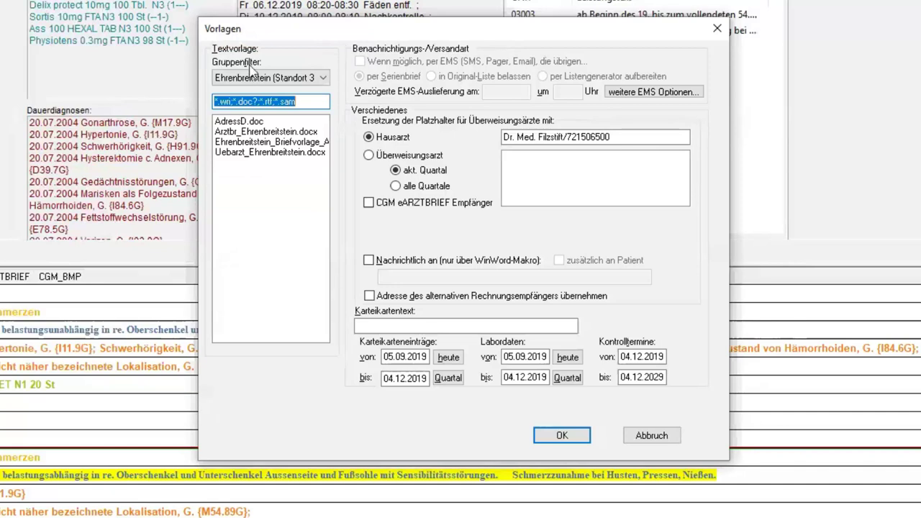
- Confirm the Gruppenfilter stays on Ehrenbreitstein (Standort 3), close Vorlagen with Esc, and return to PowerPoint
left_click(322, 78)
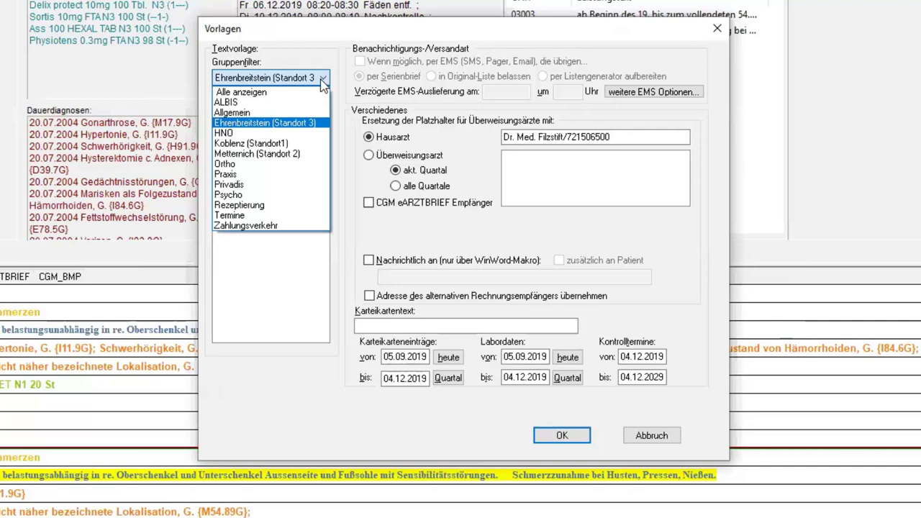
left_click(322, 79)
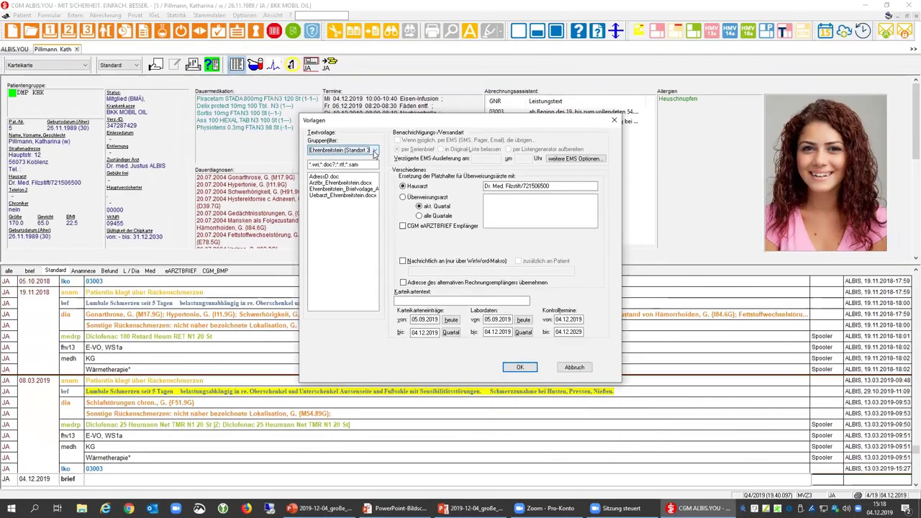
key("Escape")
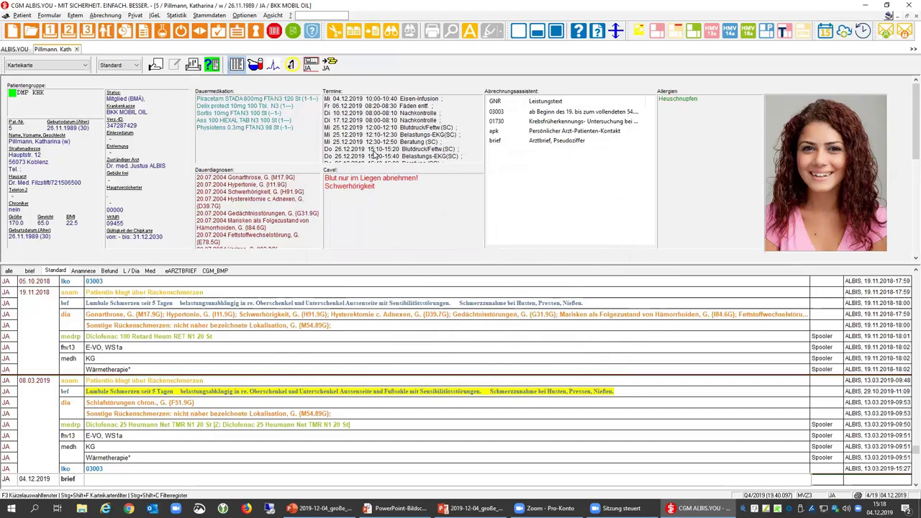
key("alt+Tab")
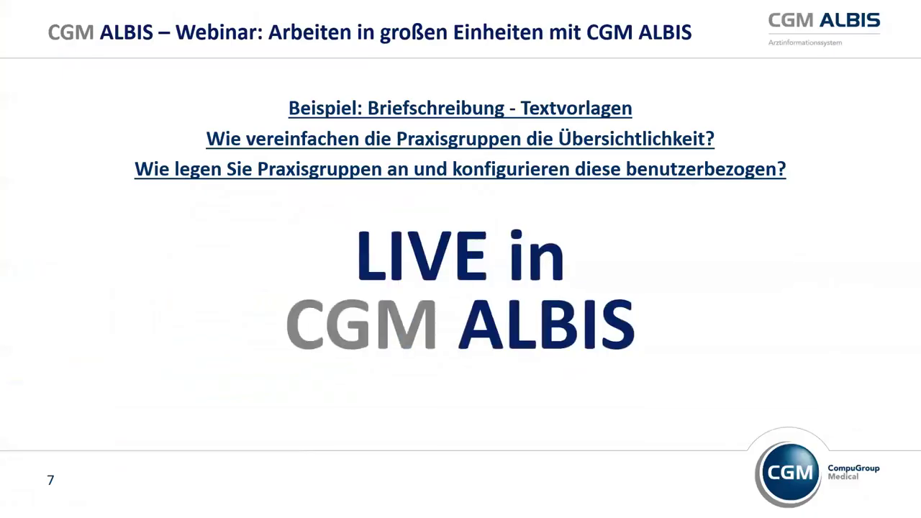
- Advance to slide 8 'Beispiel 2:' and reveal its MVZ heading and cloud graphic
key("Right")
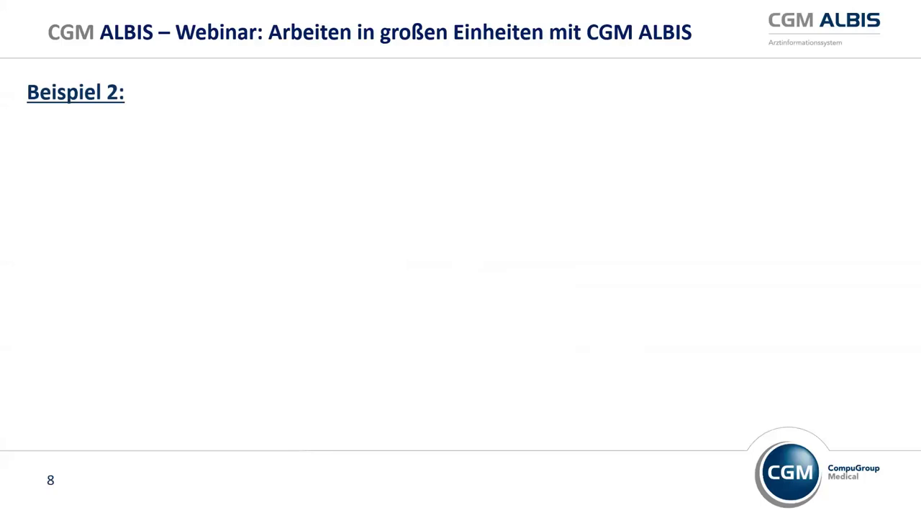
key("Right")
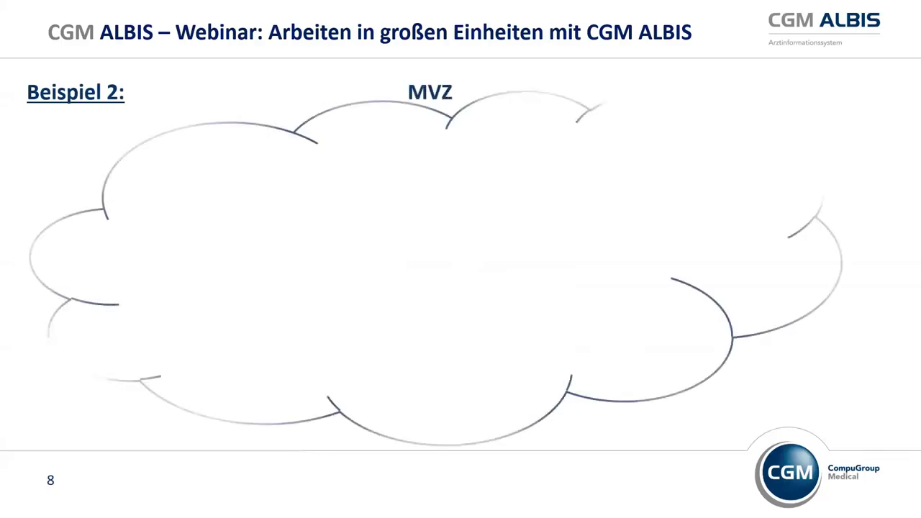
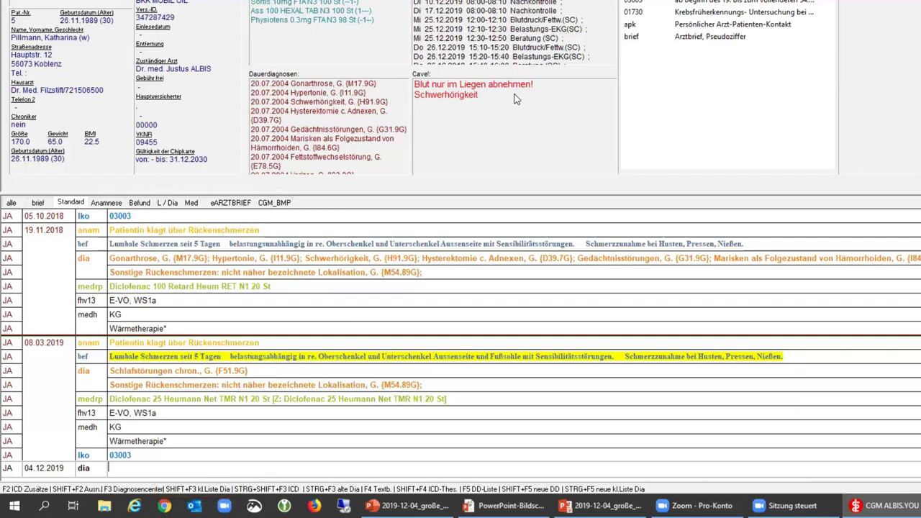
- Open the Kleine Diagnosenliste from the empty 04.12.2019 dia line with Shift+F3
key("shift+F3")
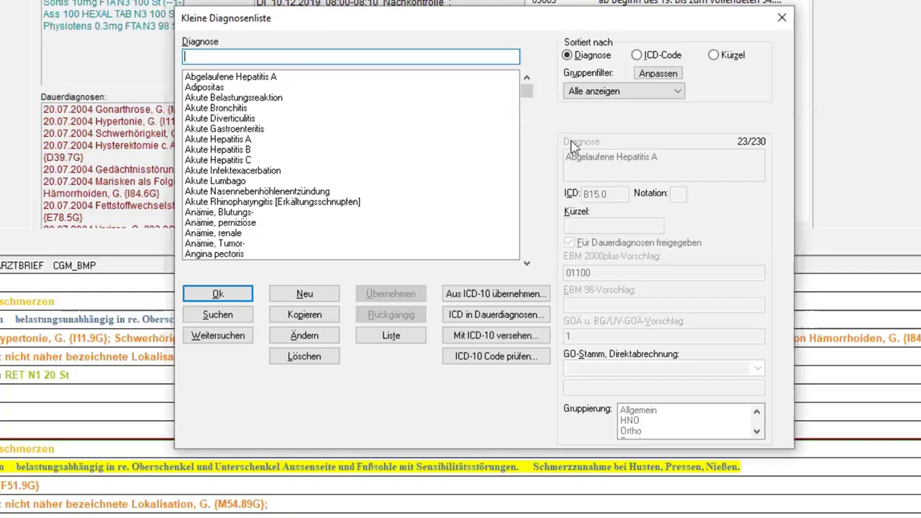
left_click(528, 268)
left_click(527, 267)
left_click(527, 268)
left_click(527, 267)
left_click(528, 268)
left_click(528, 268)
left_click(527, 268)
left_click(527, 268)
left_click_drag(528, 268, 528, 268)
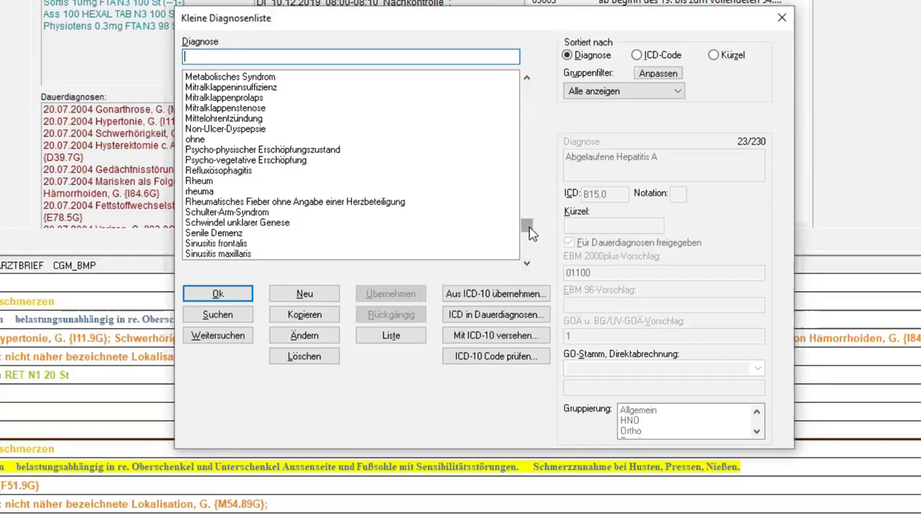
left_click(529, 79)
left_click_drag(528, 77, 530, 80)
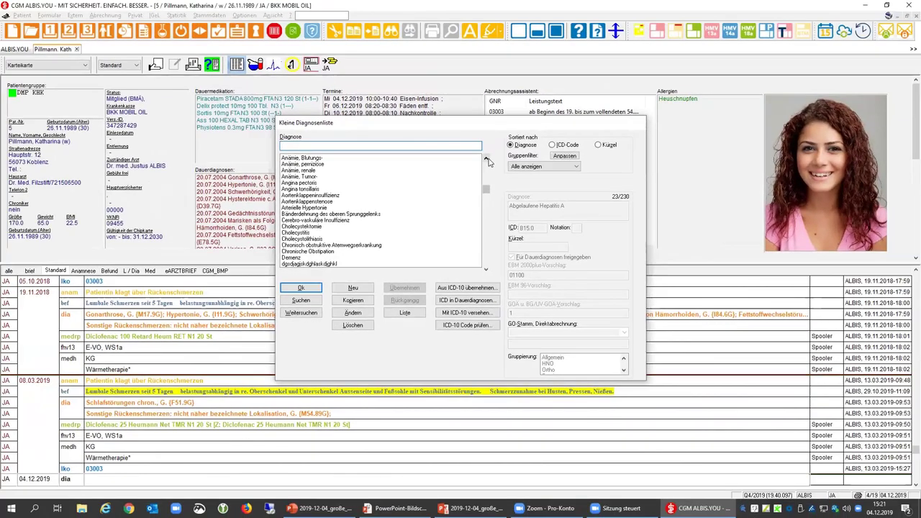
- Close the diagnosis list, lock ALBIS and sign back in with the user name and password
key("Escape")
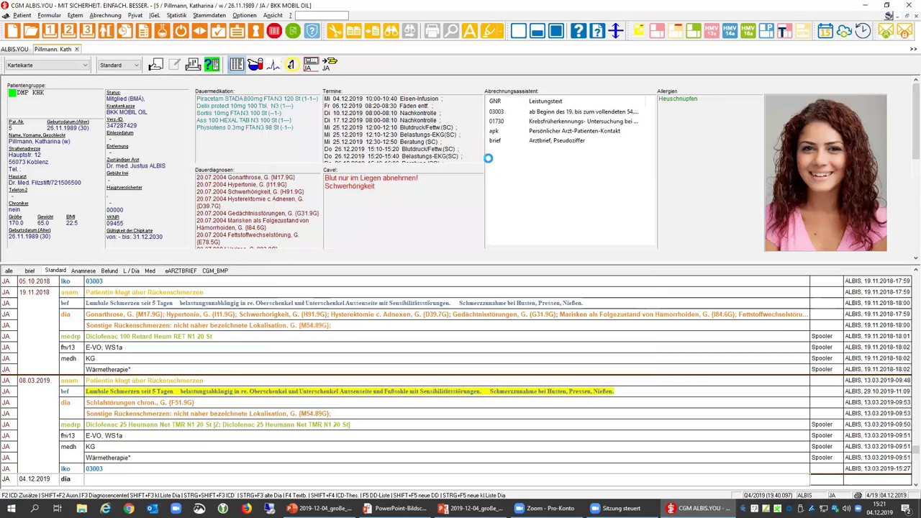
key("ctrl+shift+l")
key("Tab")
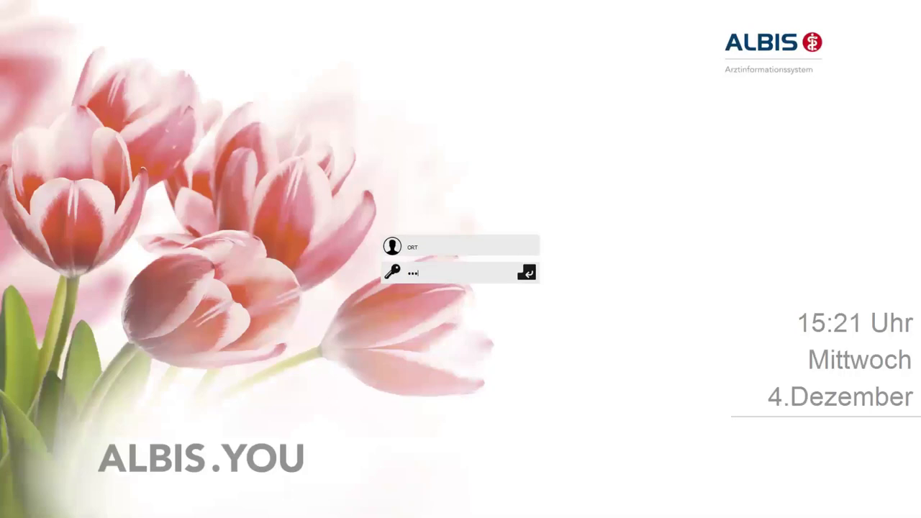
key("Return")
- Reopen the patient's record via Patient öffnen and start a new dia line
key("ctrl+o")
type("5")
key("Return")
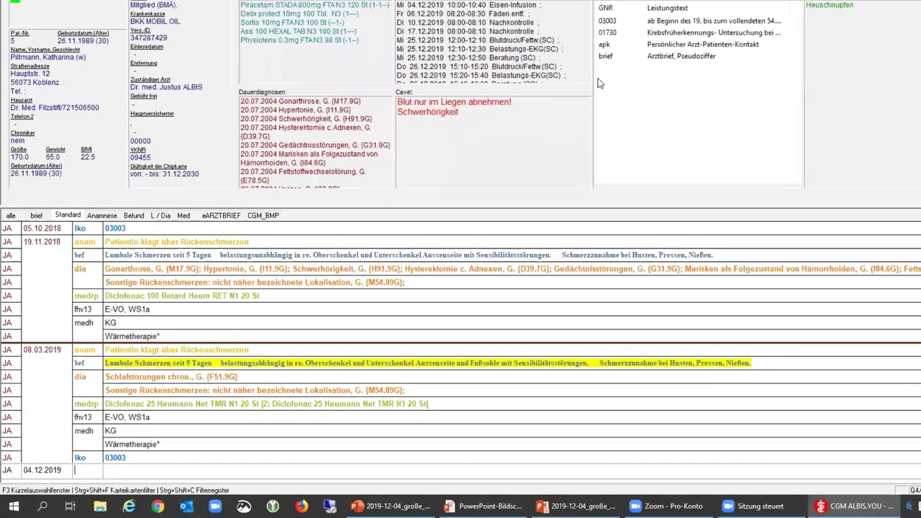
type("dia")
key("Return")
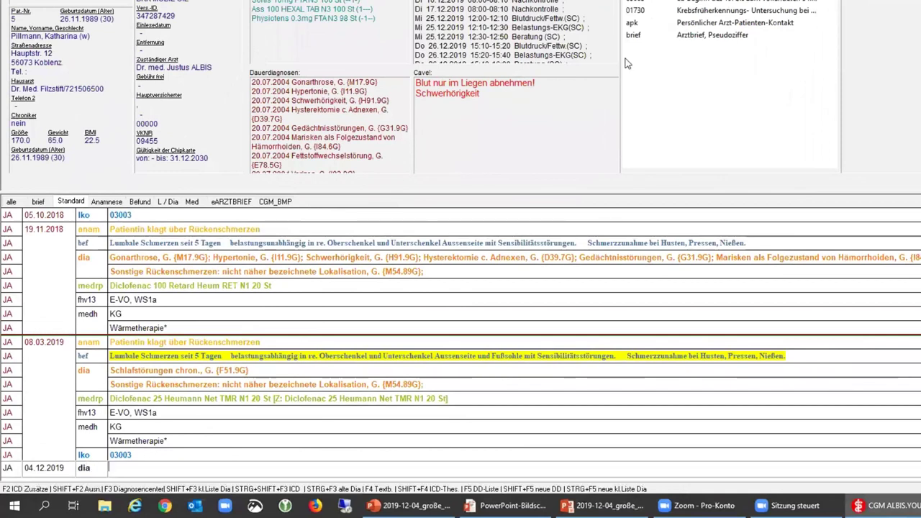
- Reopen the Ortho-filtered diagnosis list, pick Bänderdehnung des oberen Sprunggelenks, and open Stammdaten Praxisgruppen
key("shift+F3")
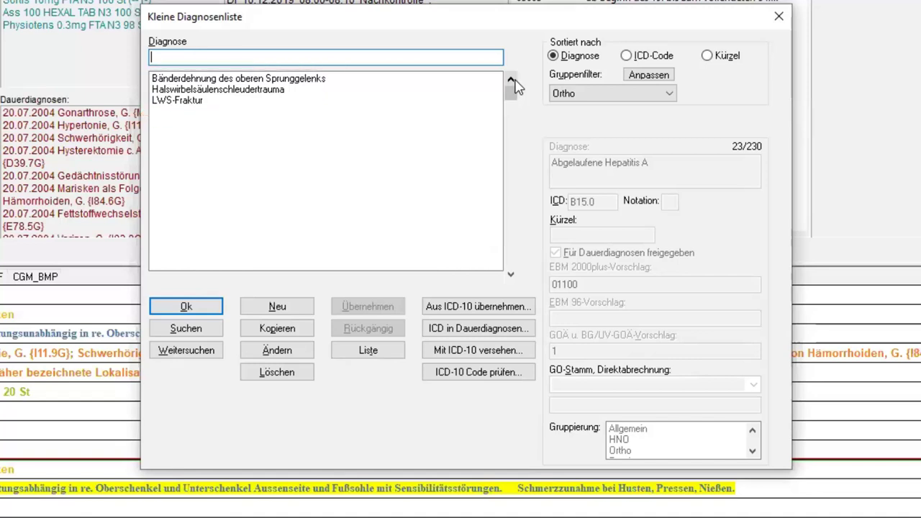
left_click(435, 79)
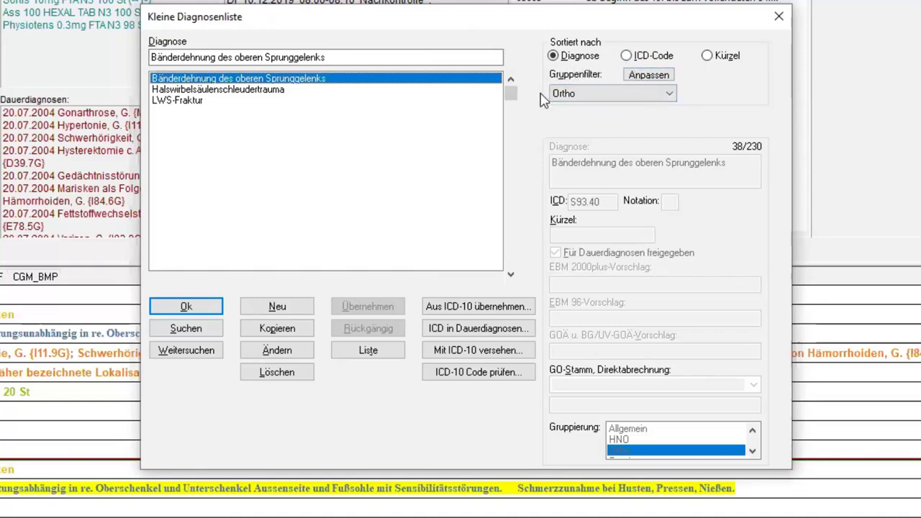
left_click(660, 80)
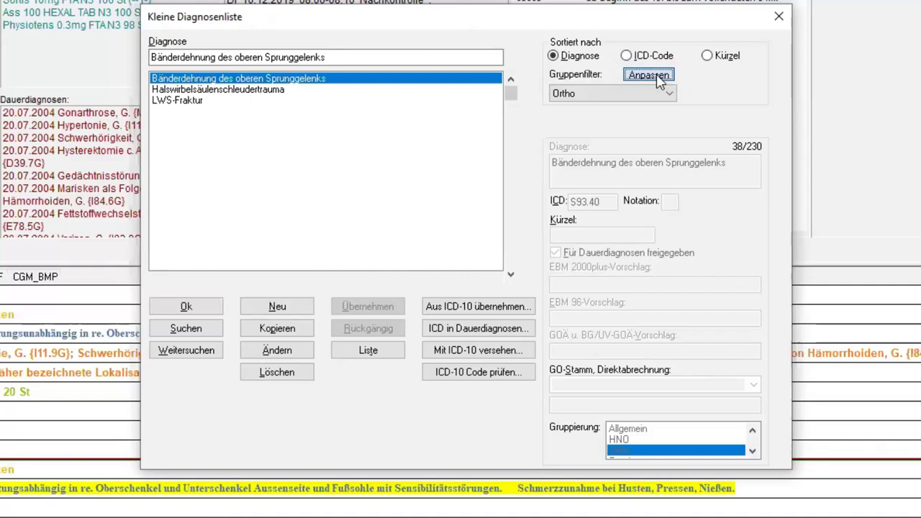
left_click(661, 80)
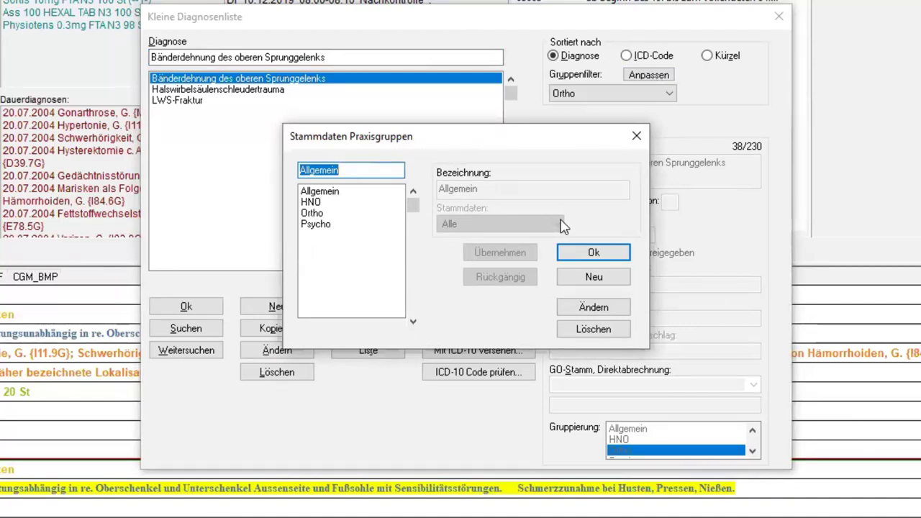
- Draft a Gyn practice group, try Kleine Liste Diagnosen versus Alle, then discard it and close
left_click(587, 281)
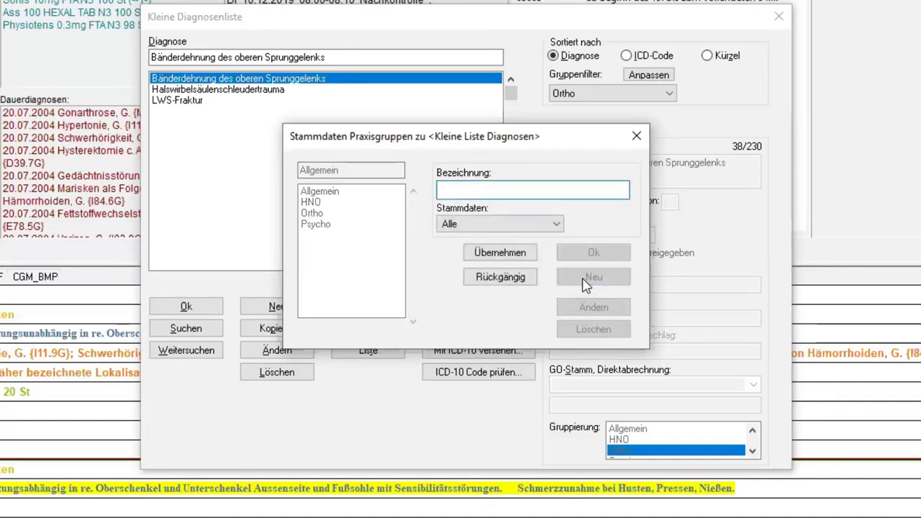
type("G")
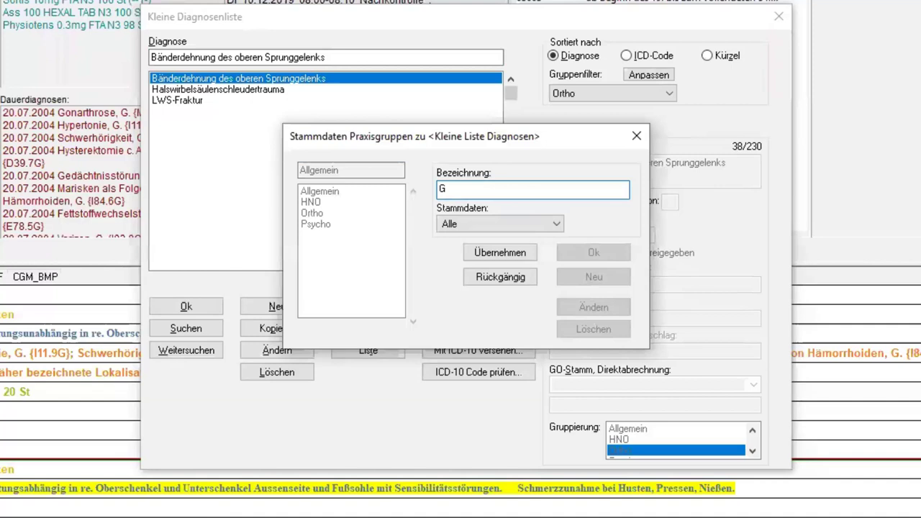
type("yn")
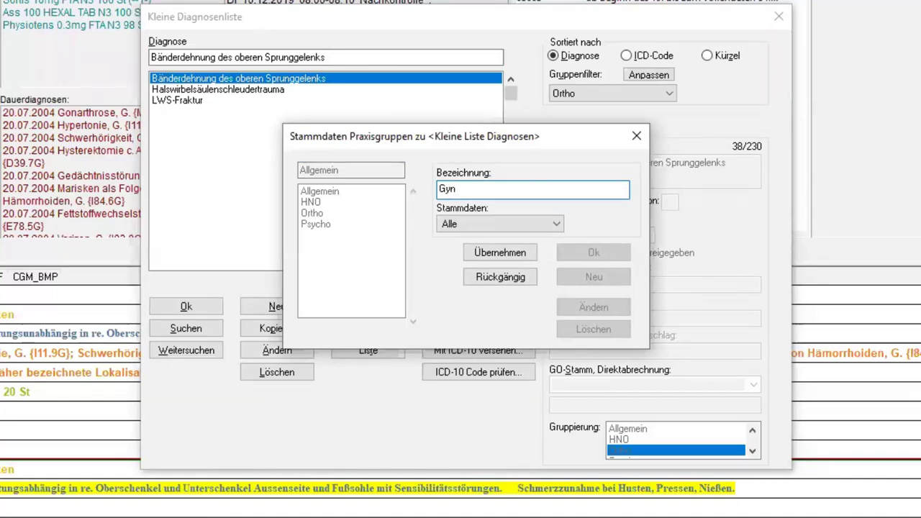
left_click(556, 224)
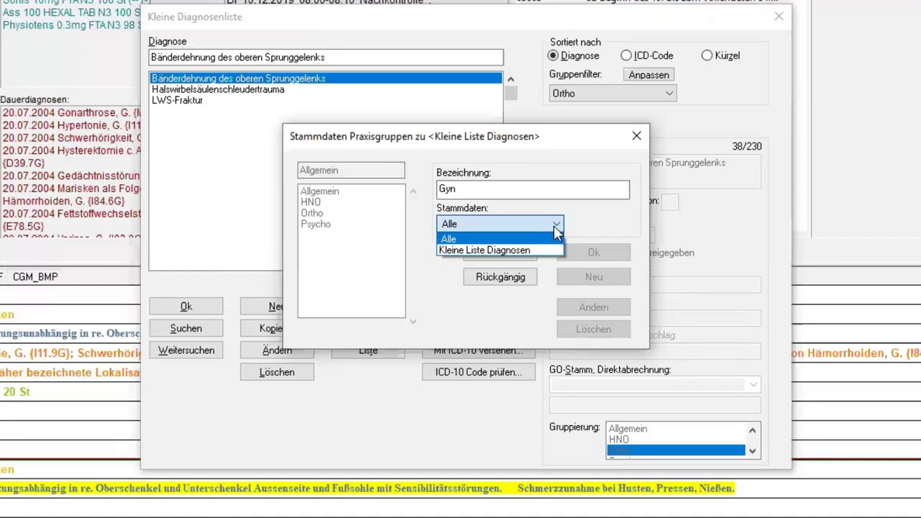
left_click(527, 250)
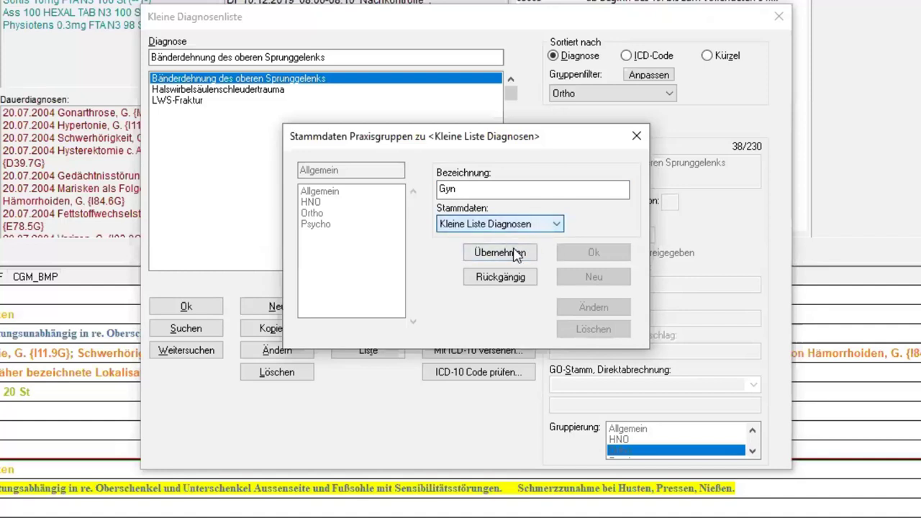
left_click(541, 231)
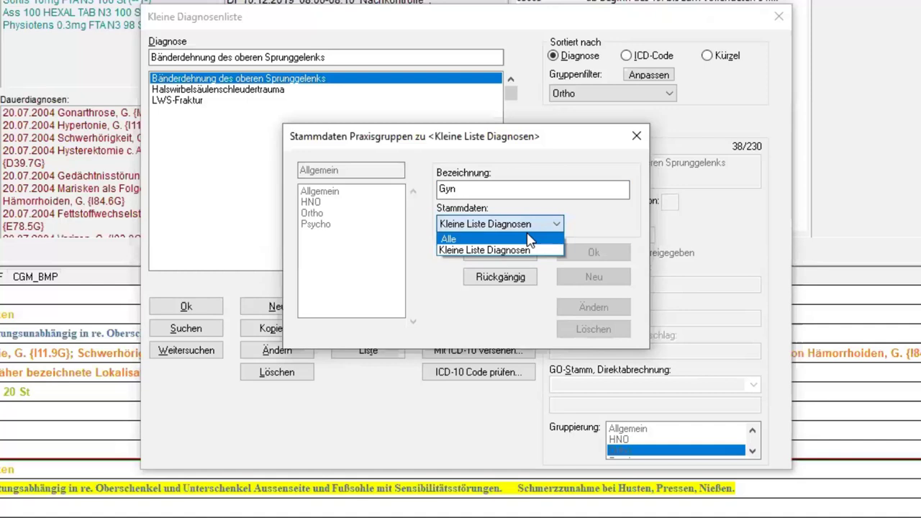
left_click(531, 240)
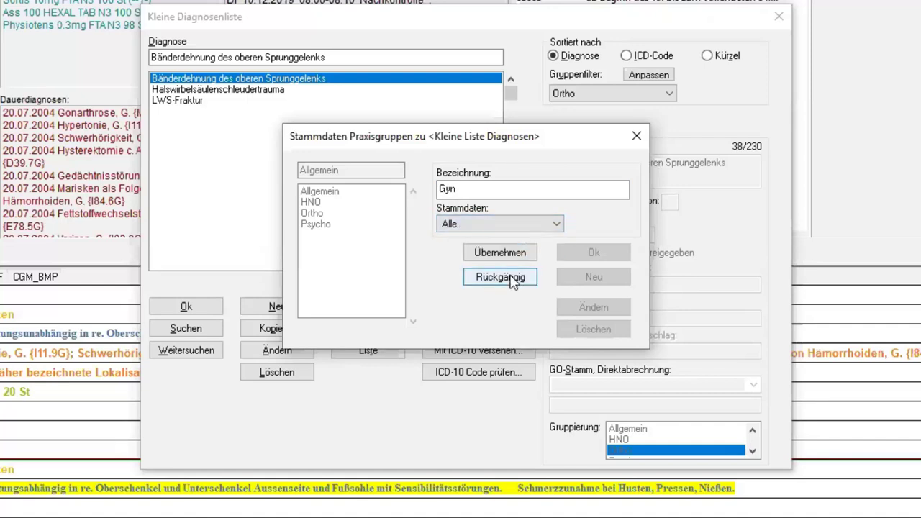
left_click(513, 279)
key("Escape")
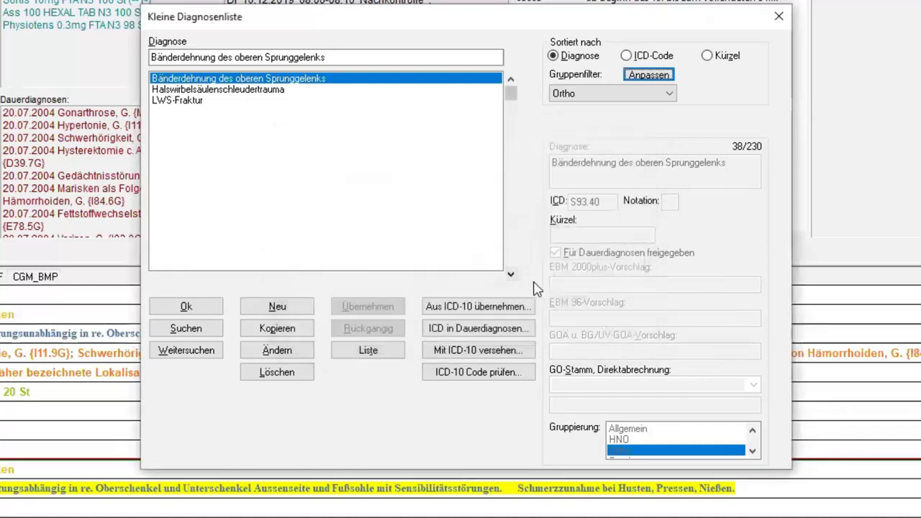
- Keep the Ortho group filter, then show slide 10's bullet 'pro Arzt für alle Inhalte'
left_click(671, 94)
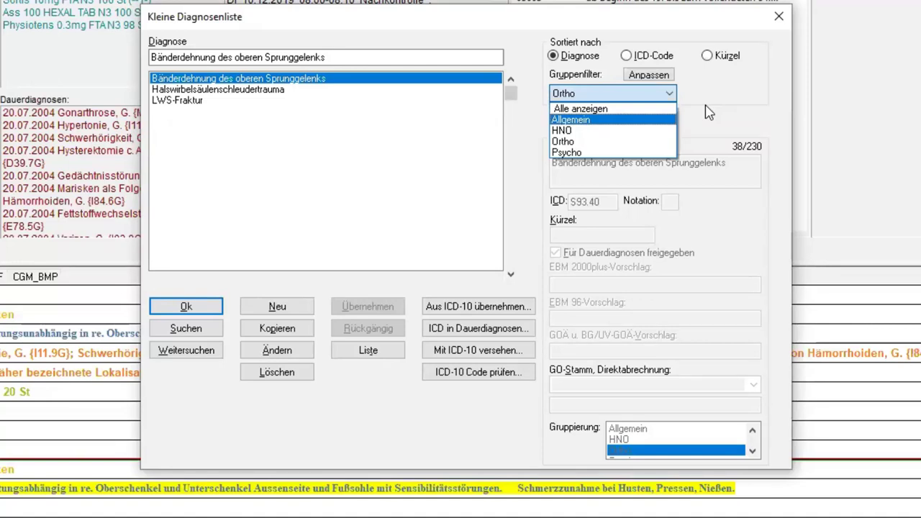
left_click(709, 112)
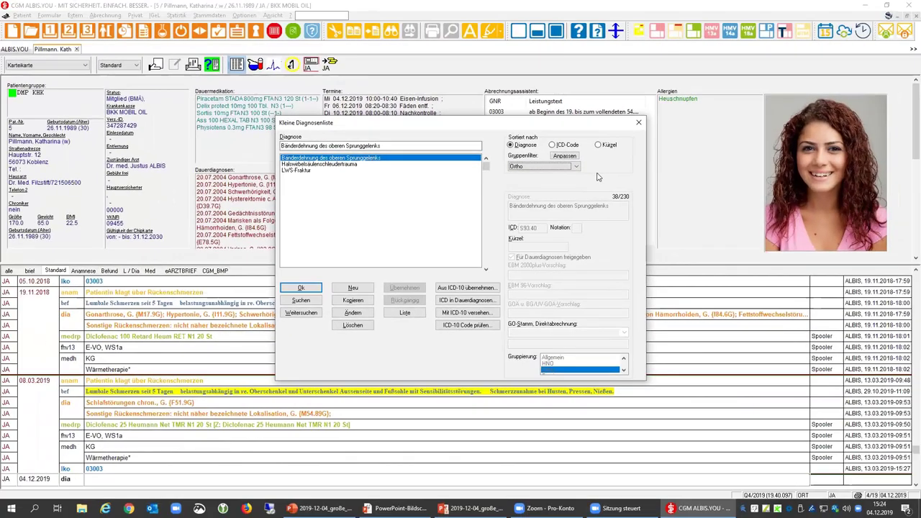
key("alt+Tab")
key("Right")
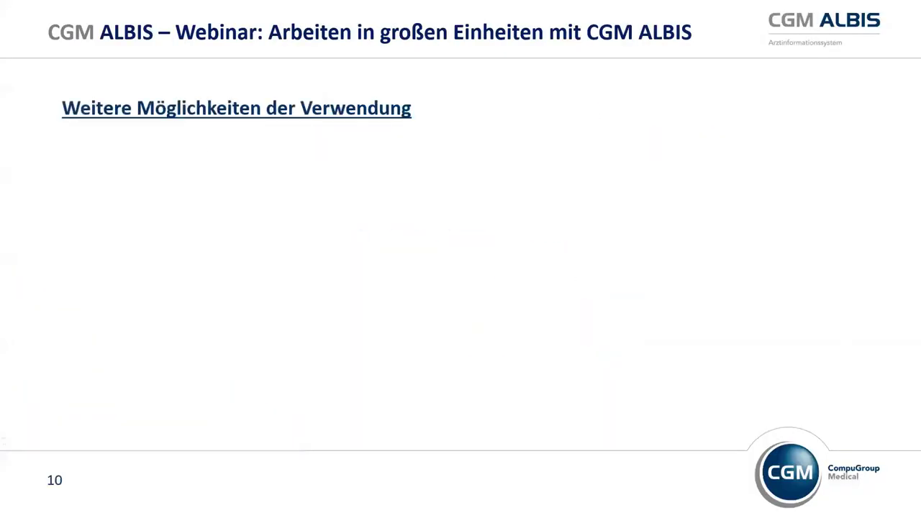
key("Right")
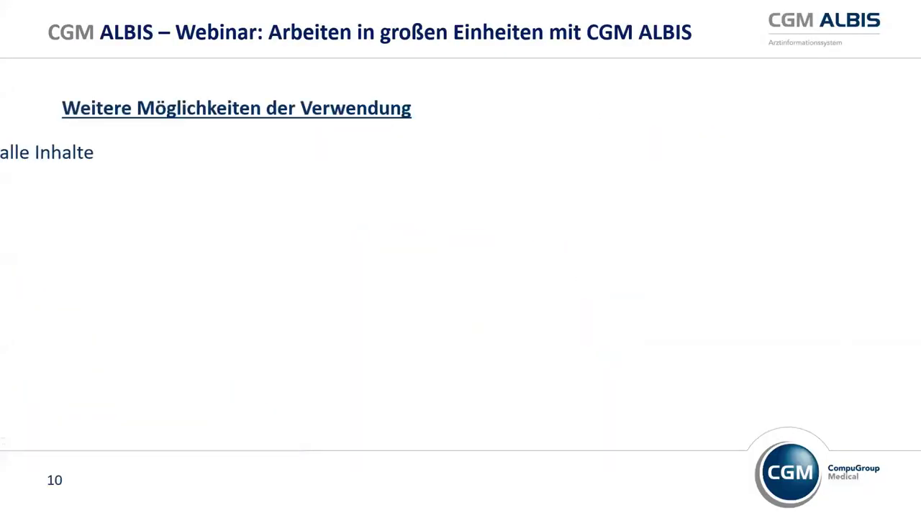